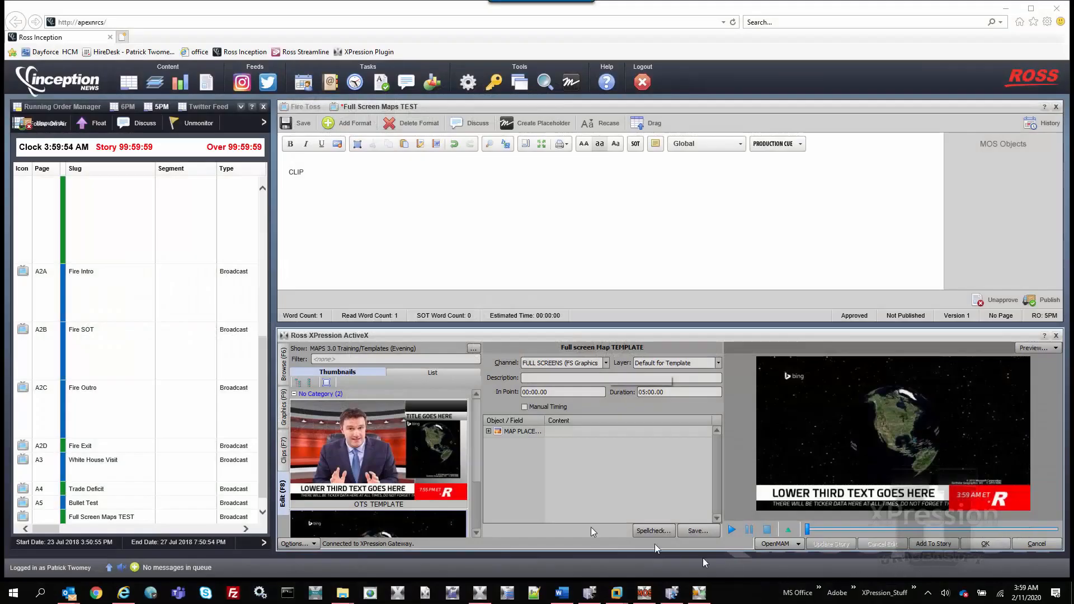
Step: In XPression Gateway's Clip Store settings, enable recalling clips added to the running order via their Recall ID
click(284, 453)
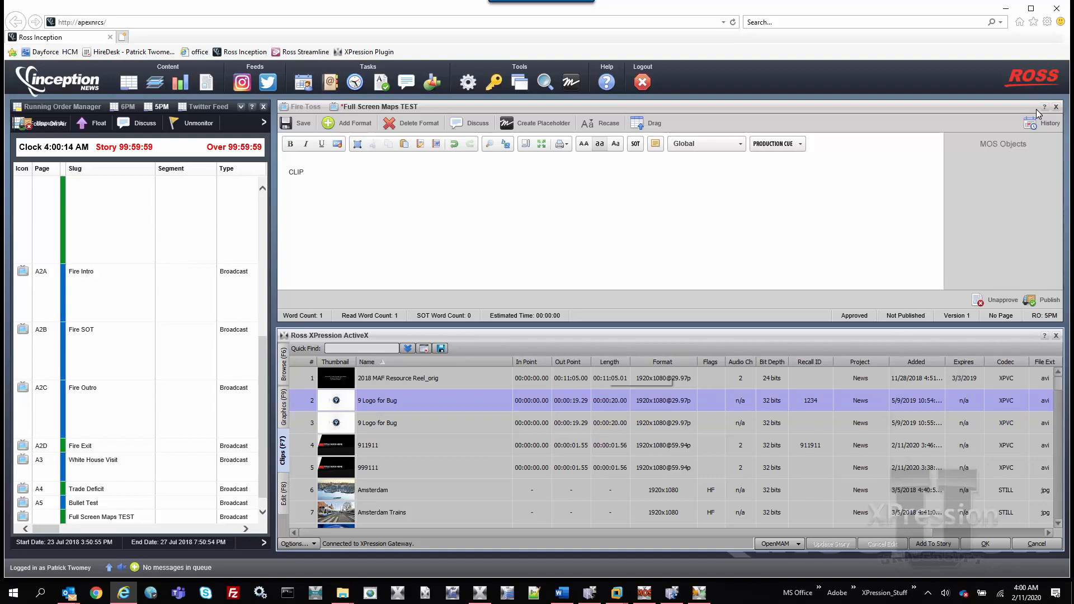
click(1005, 10)
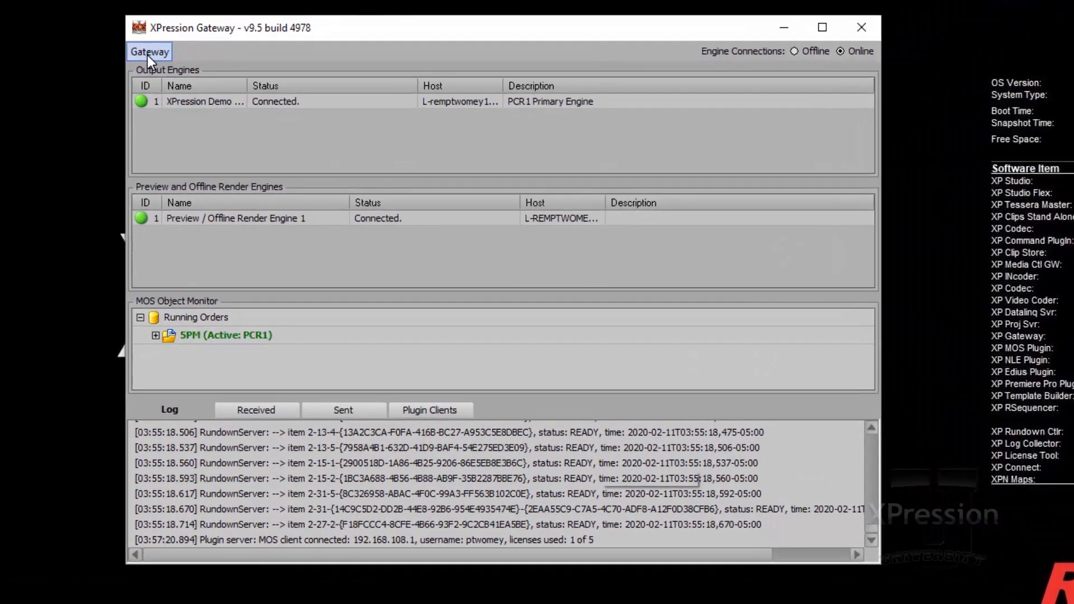
click(307, 99)
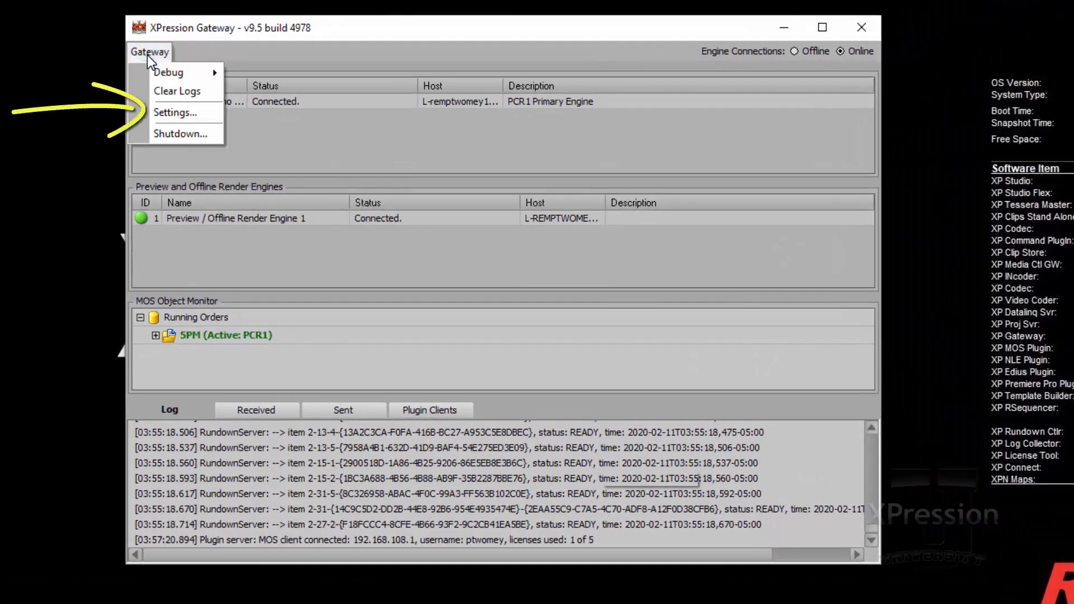
click(164, 113)
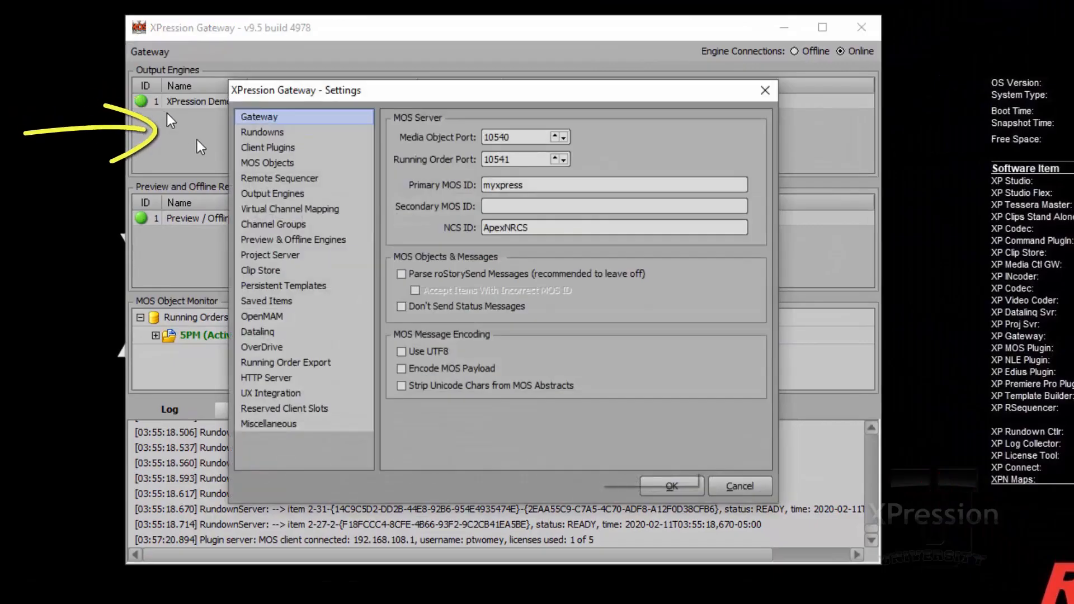
click(270, 273)
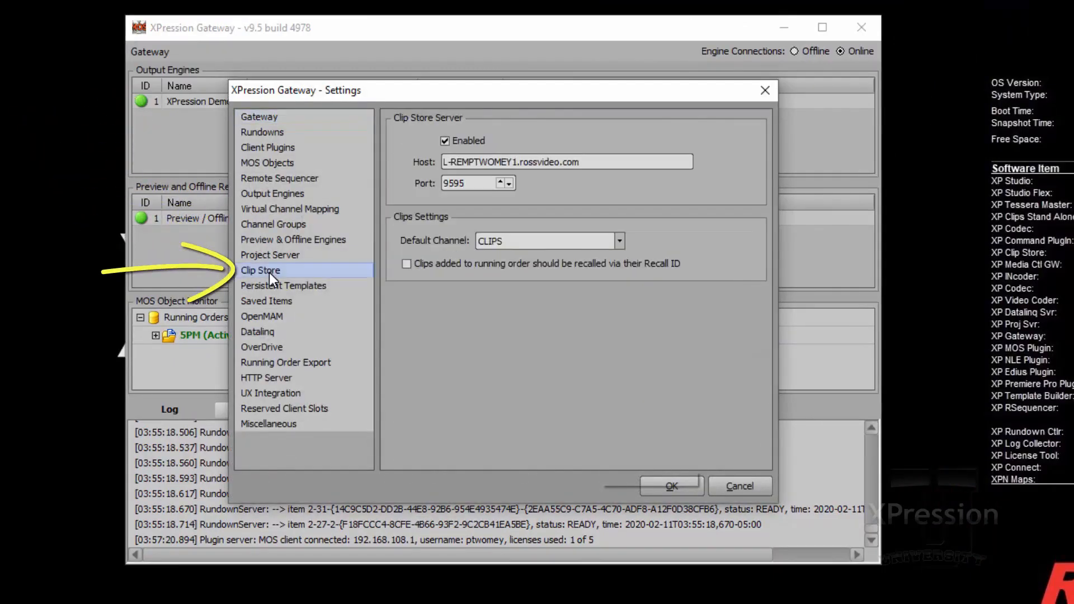
mouse_move(418, 274)
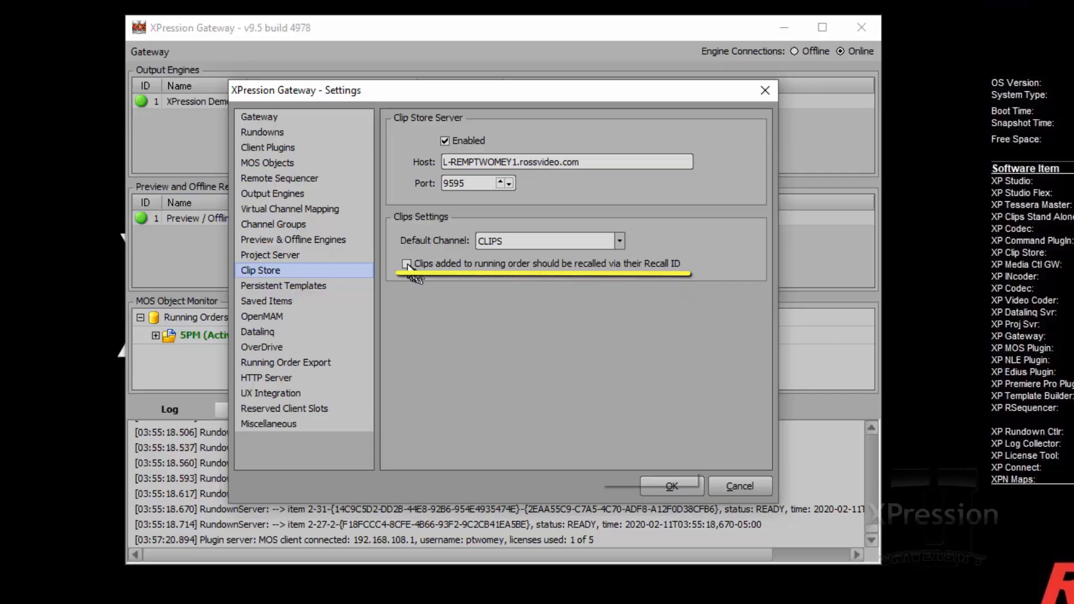
click(407, 264)
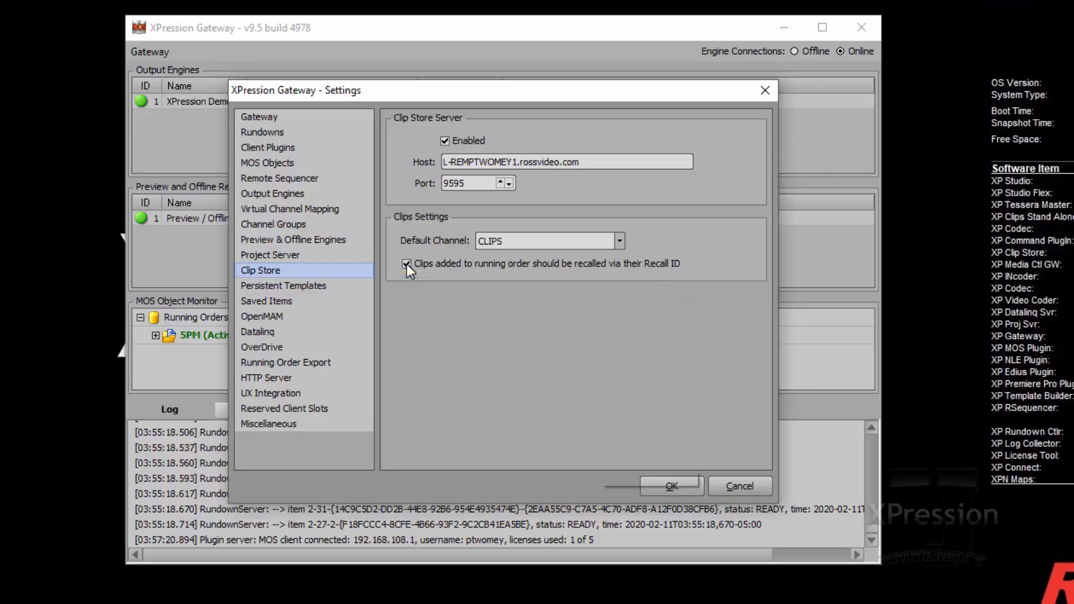
click(671, 485)
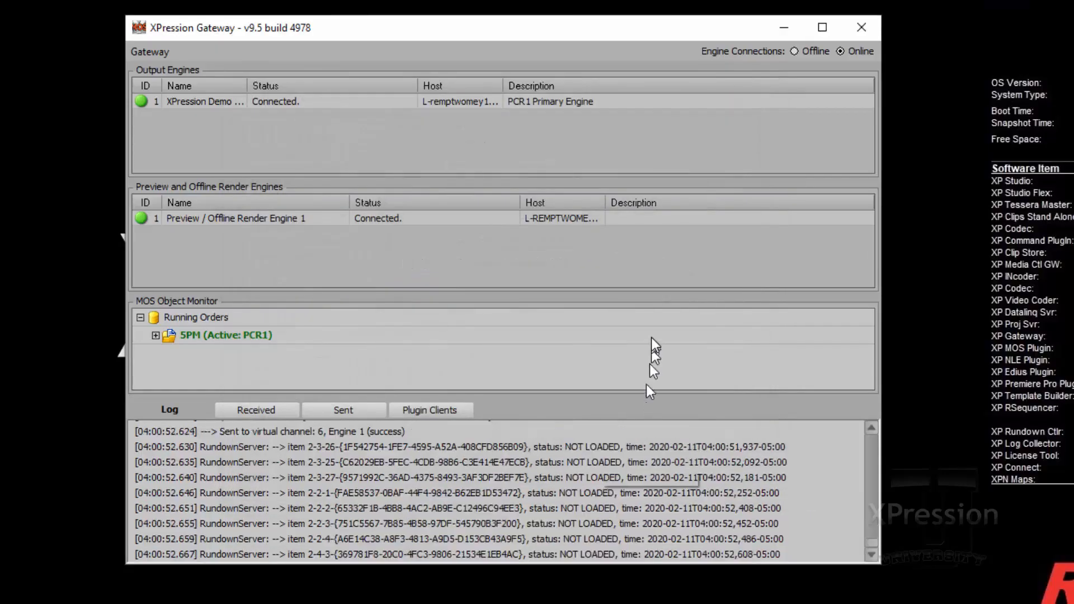
Step: In XPression Clip Store Manager, disallow using the same Recall ID in different projects and save the server settings
mouse_move(652, 339)
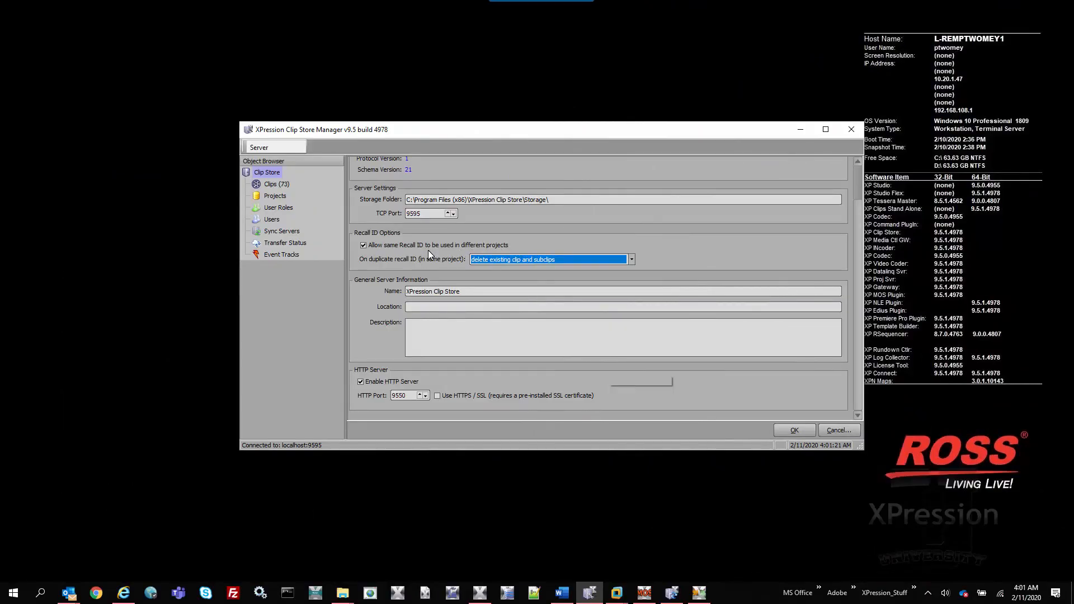
click(276, 175)
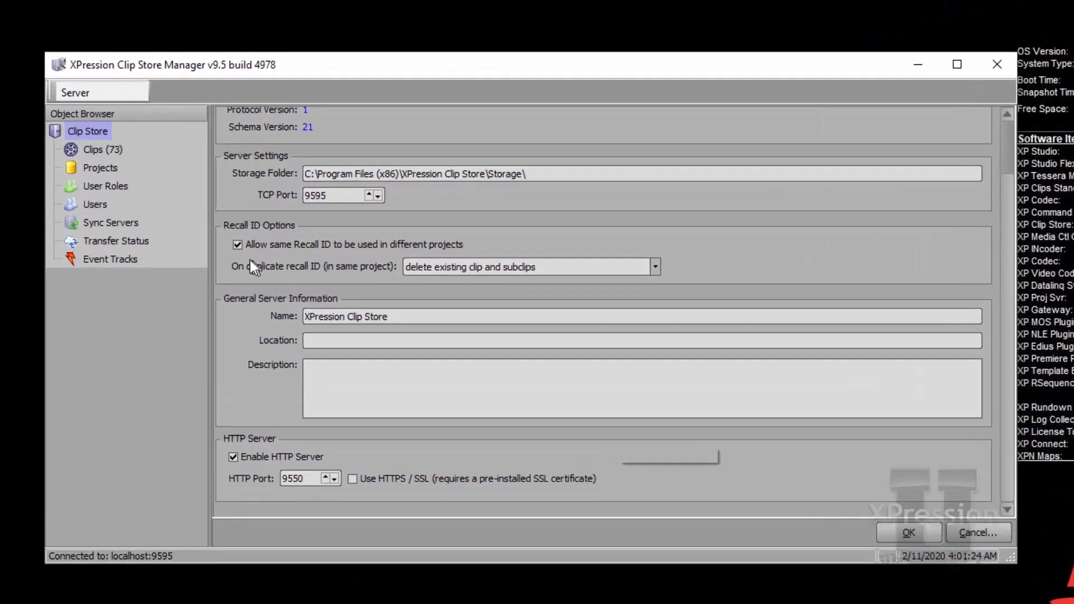
click(314, 247)
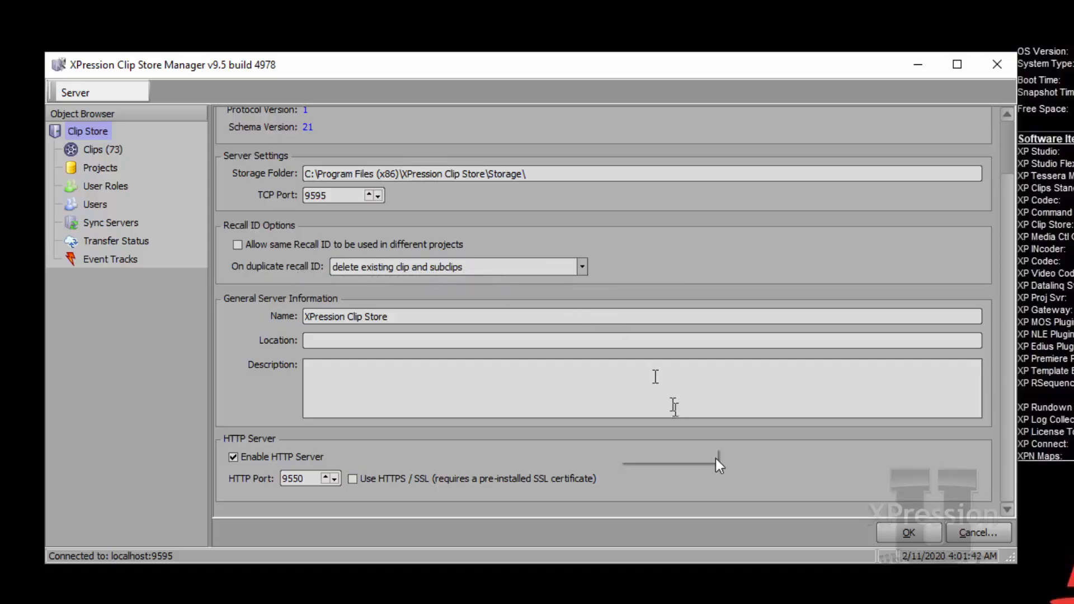
click(898, 530)
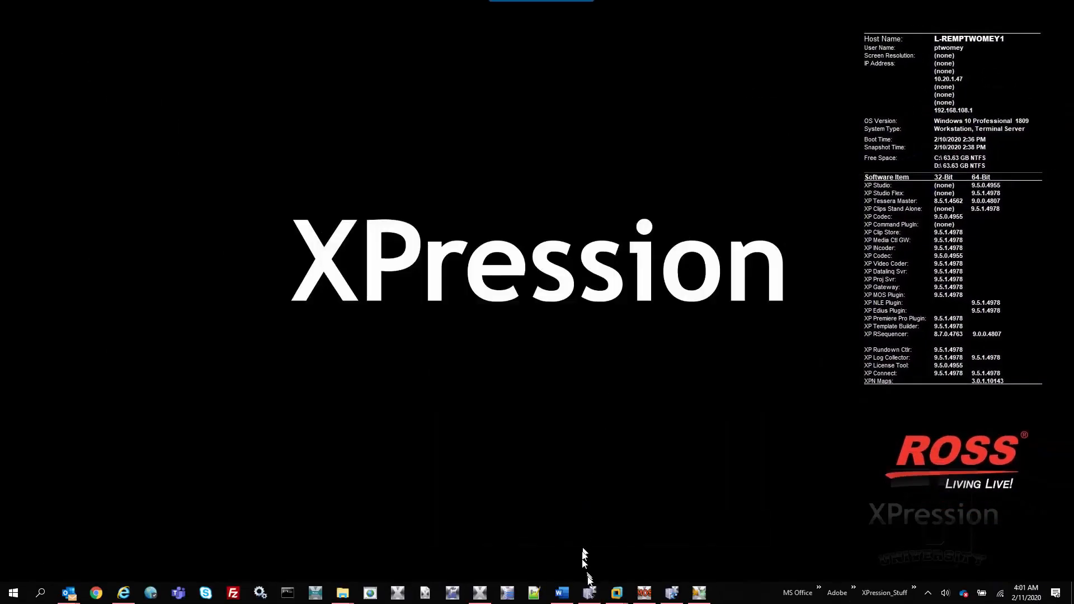
Step: For the News watch folder source, treat trailing instead of leading filename numbers as the Recall ID and apply the change
click(673, 598)
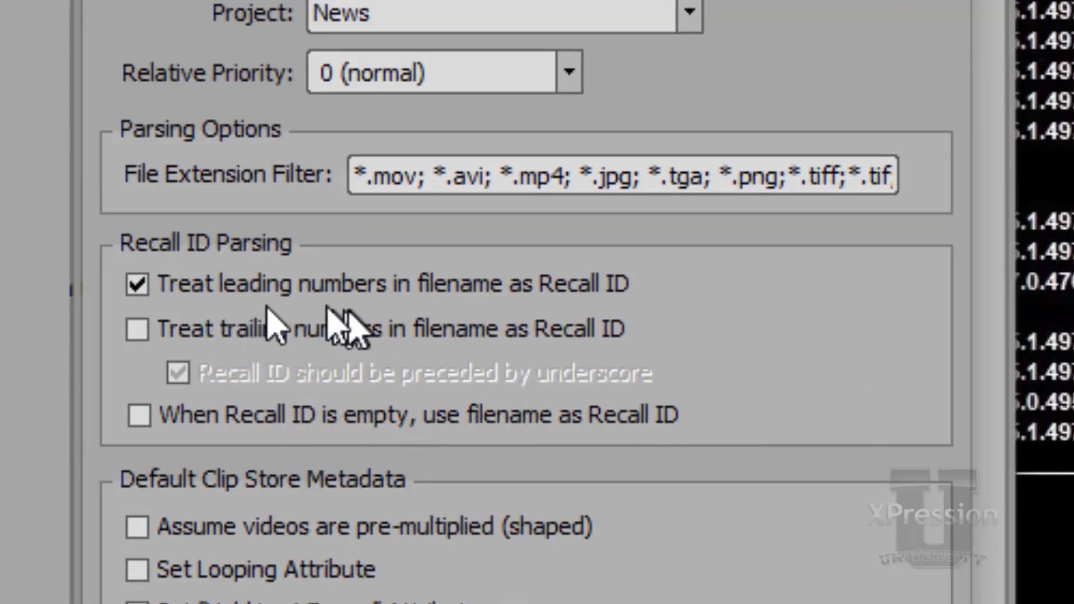
click(226, 288)
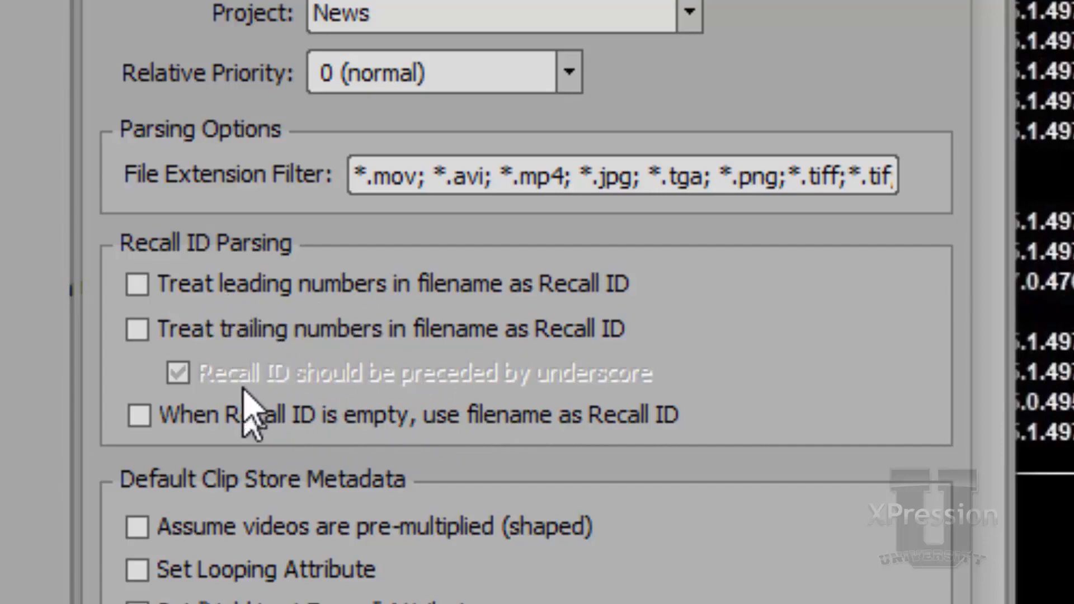
click(207, 331)
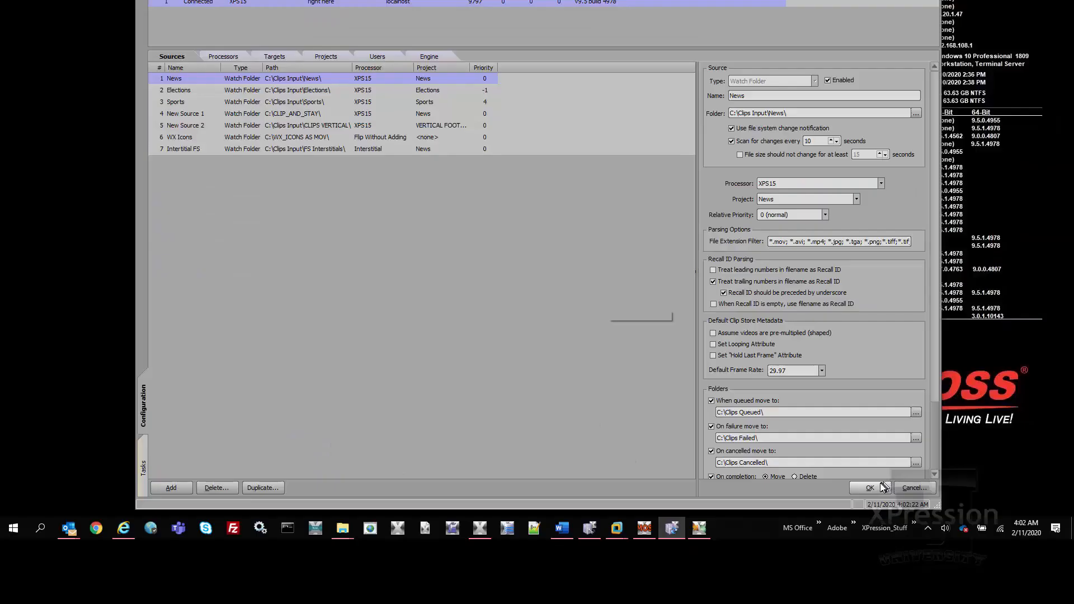
click(871, 488)
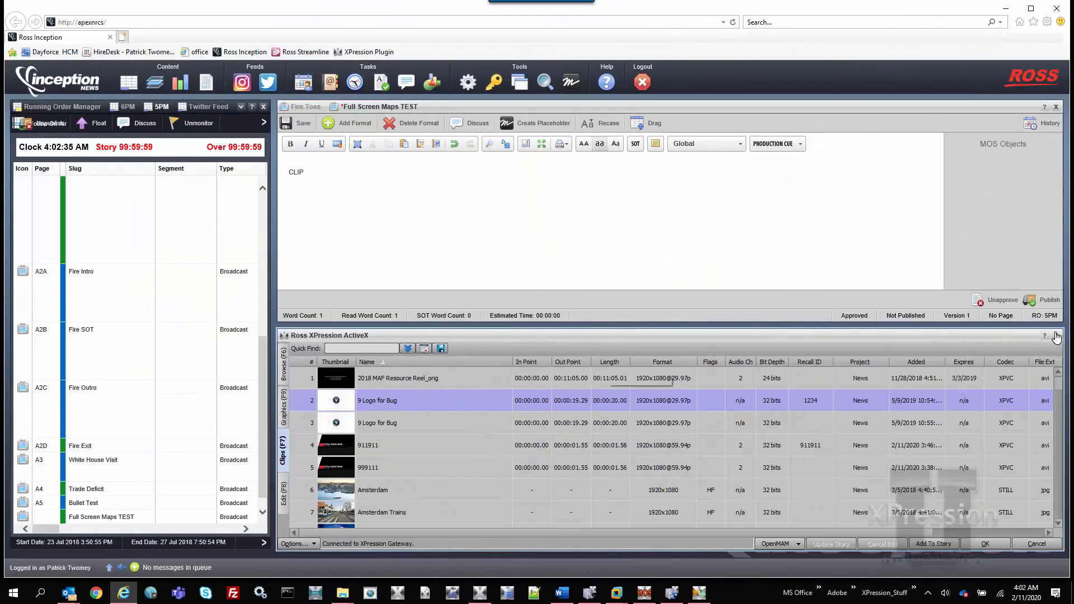
Step: Back in Inception, close and reopen the Ross XPression ActiveX plugin to reload its settings
click(1056, 336)
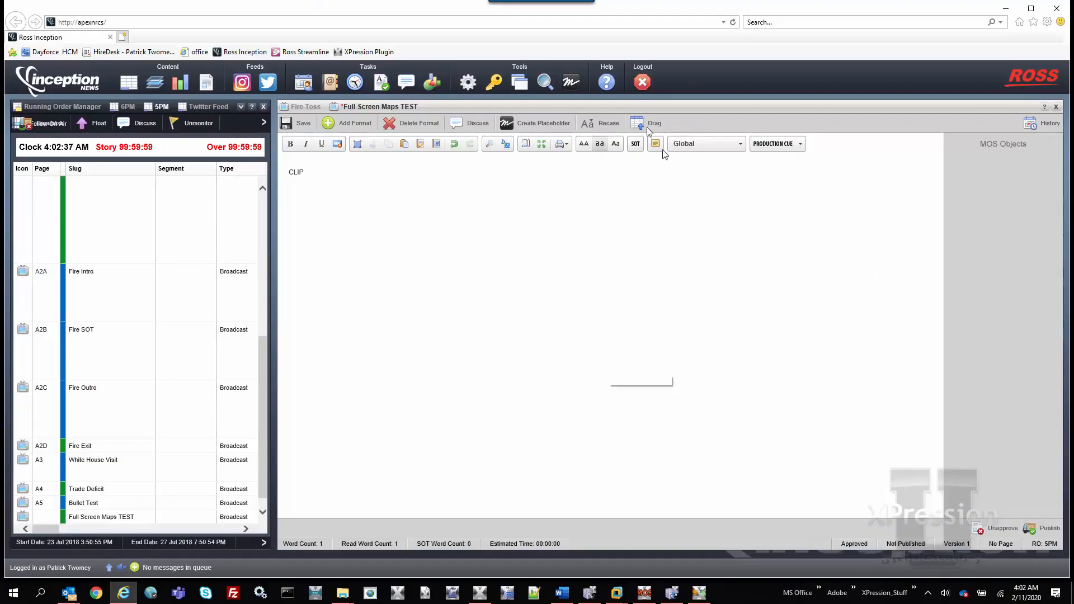
click(569, 83)
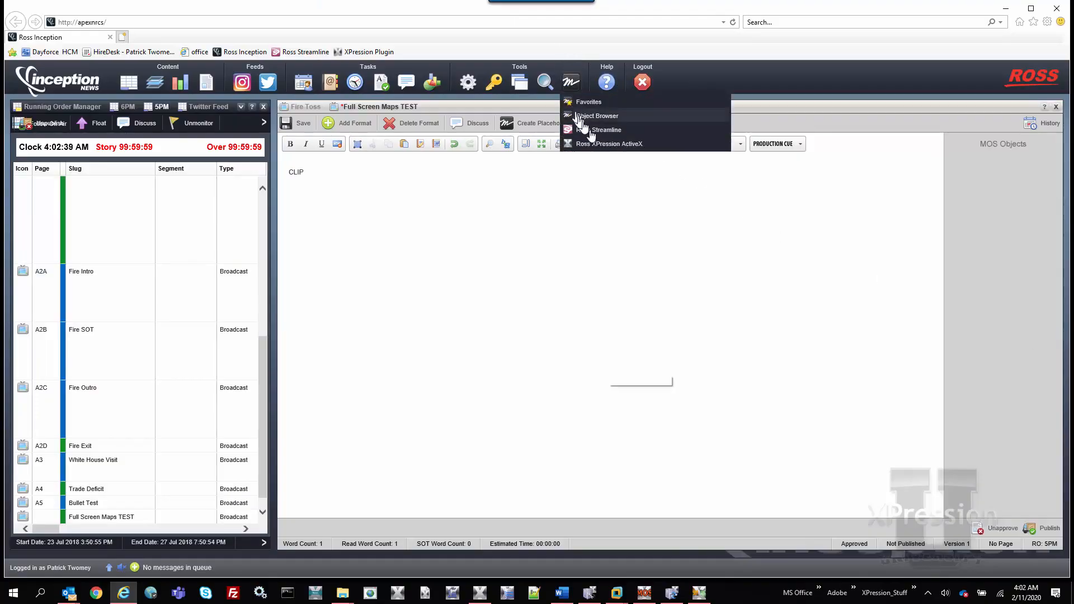
click(599, 145)
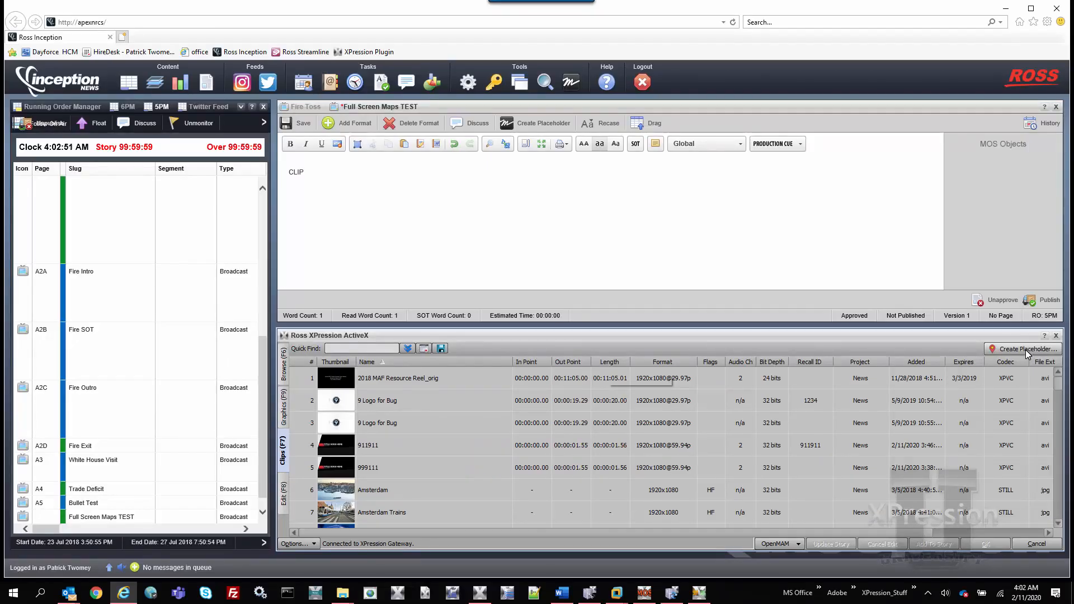
Step: Create a clip placeholder with Recall ID 12345 and the clip name ELVIS WAS HERE
click(1025, 350)
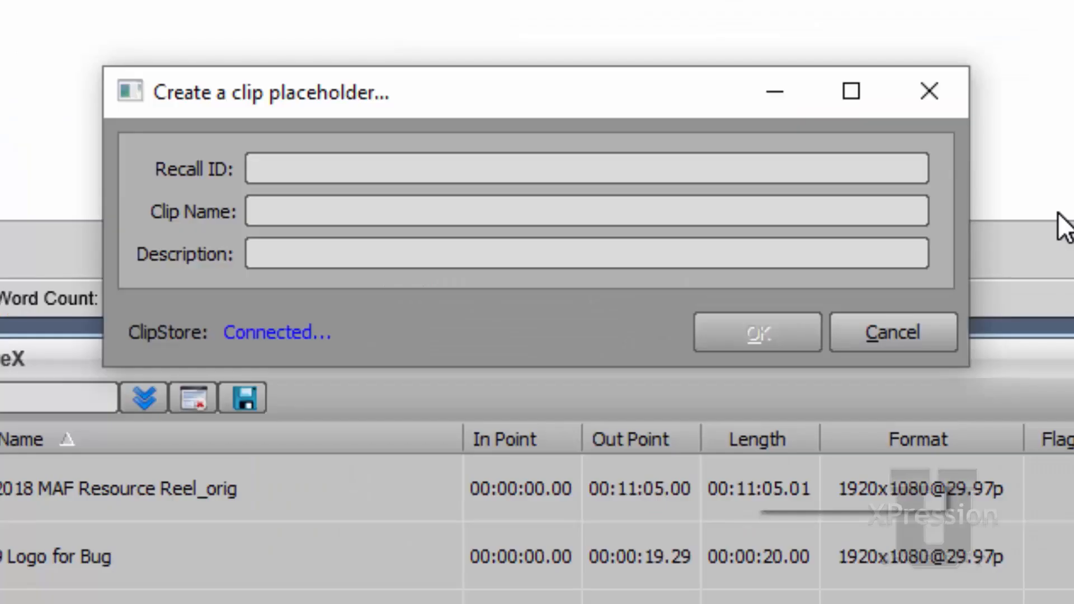
text(12345)
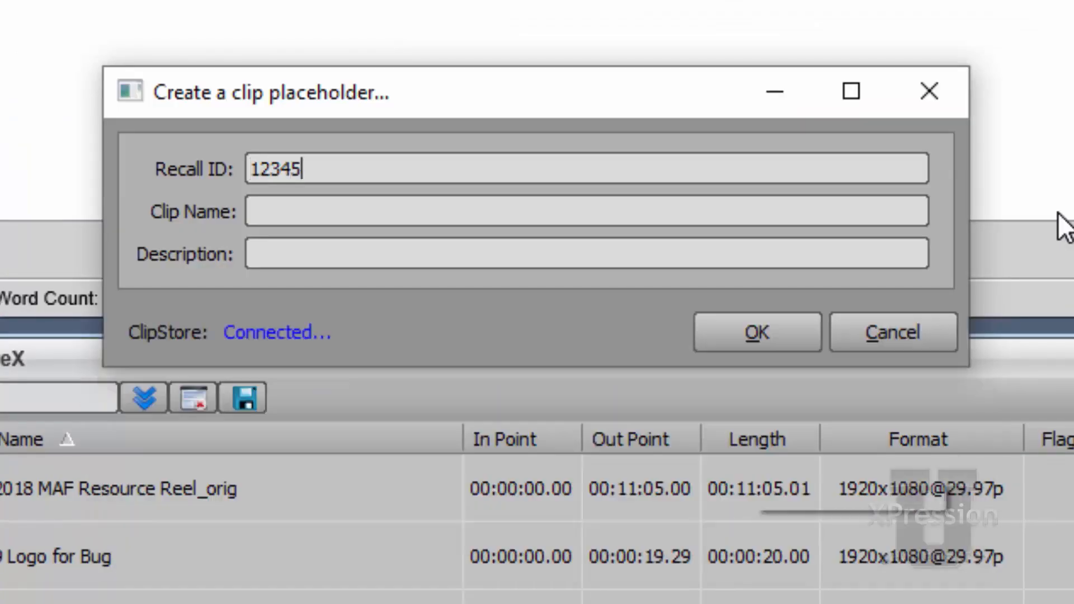
key(BackSpace)
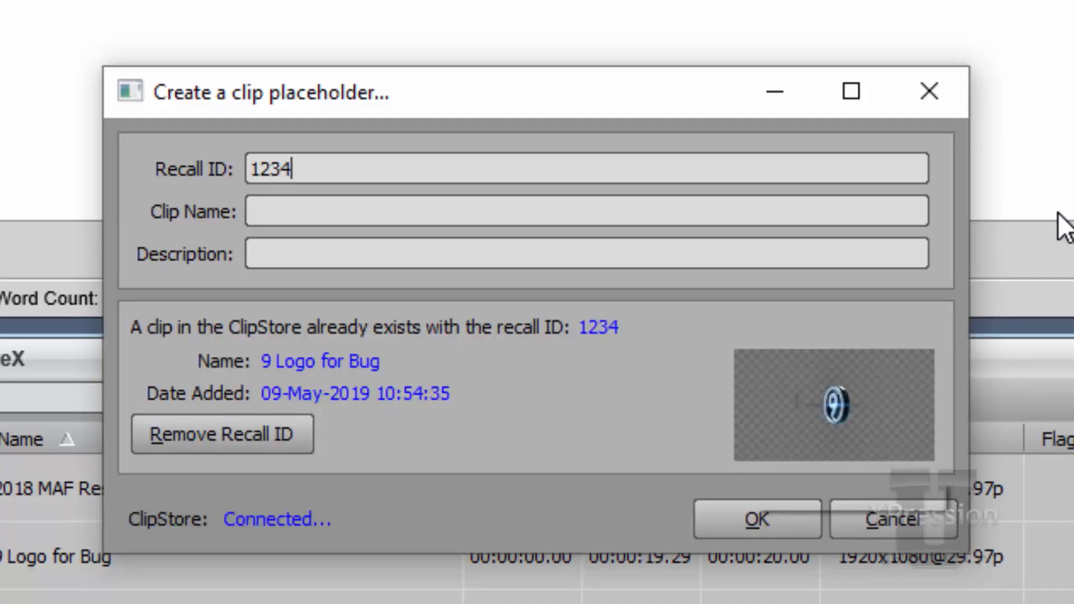
text(5)
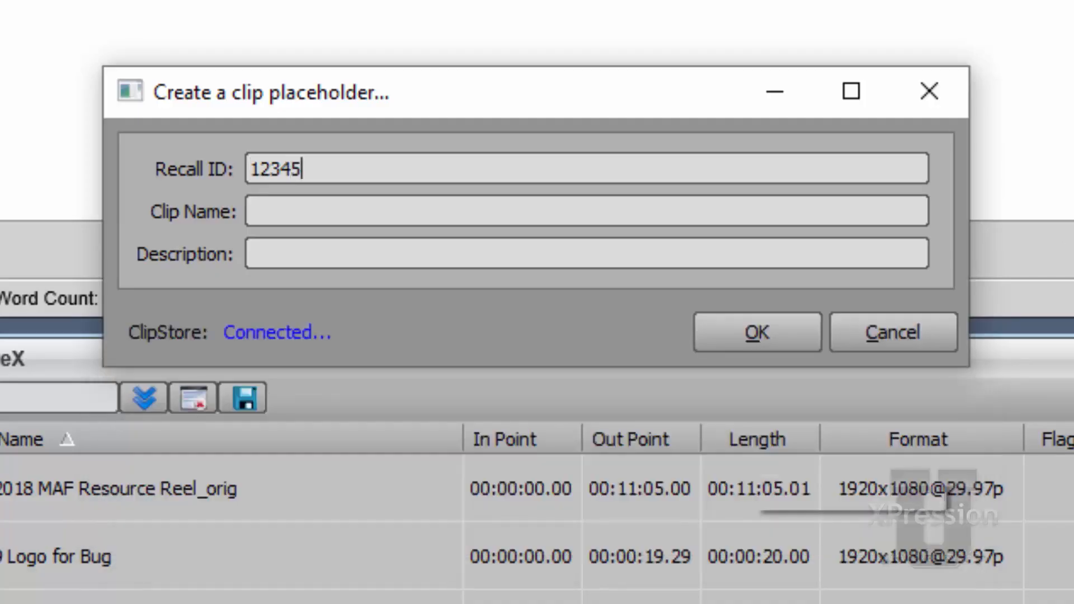
click(867, 217)
text(ELVIS W)
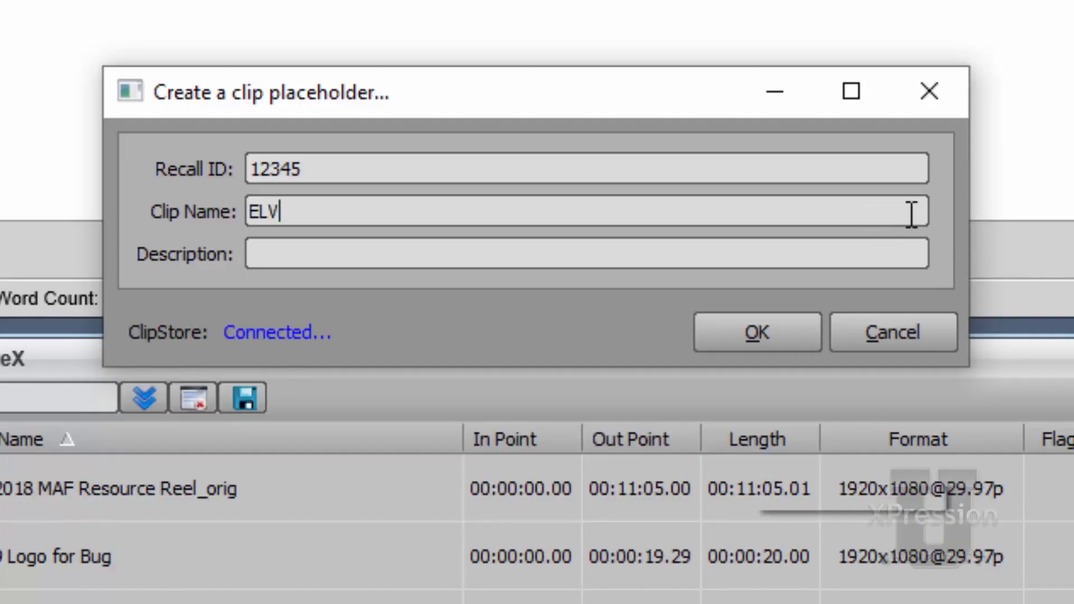
text(AS HERE)
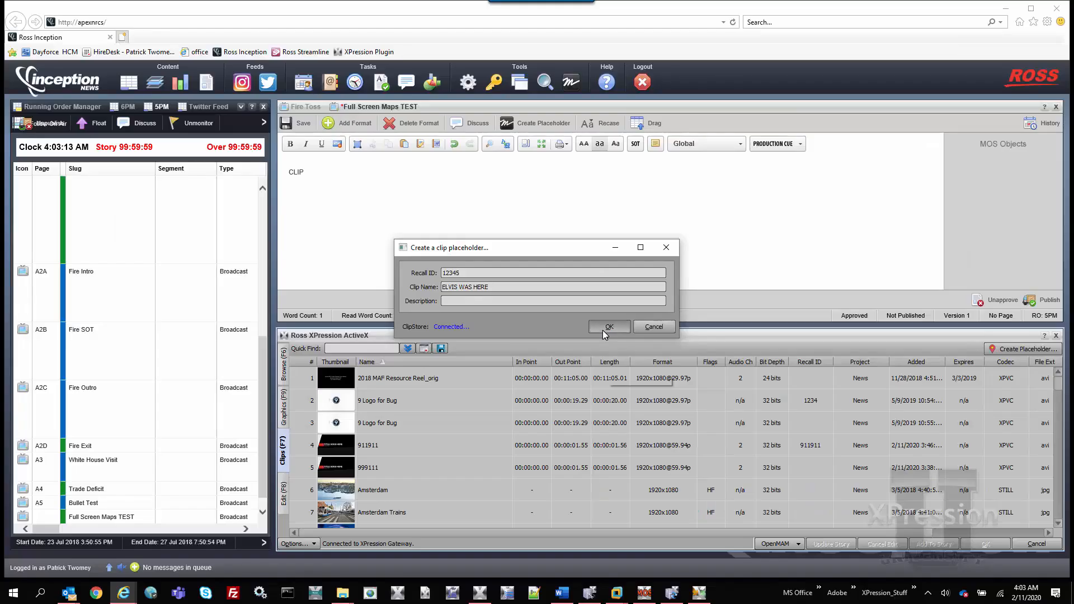
click(730, 342)
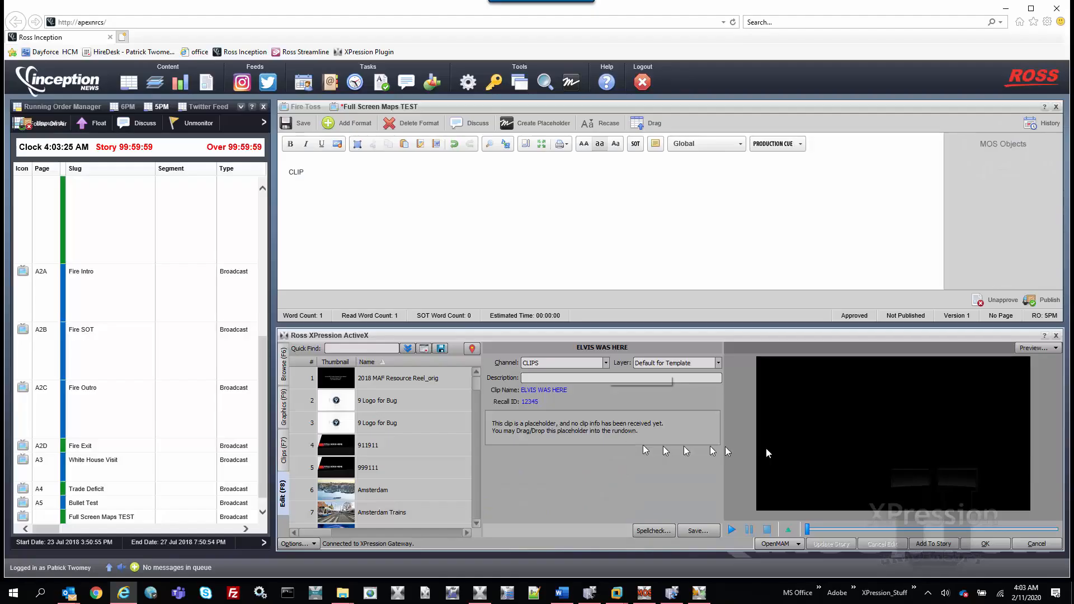
Step: Add the ELVIS WAS HERE placeholder to the MOS objects of the Full Screen Maps TEST story and save the story
drag(858, 457, 986, 203)
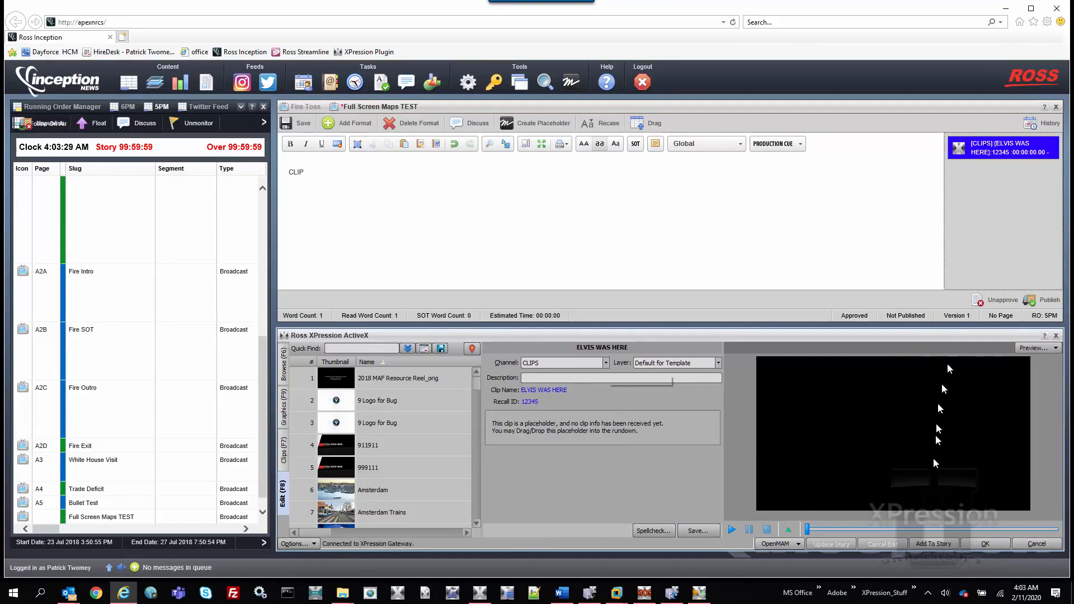
click(301, 124)
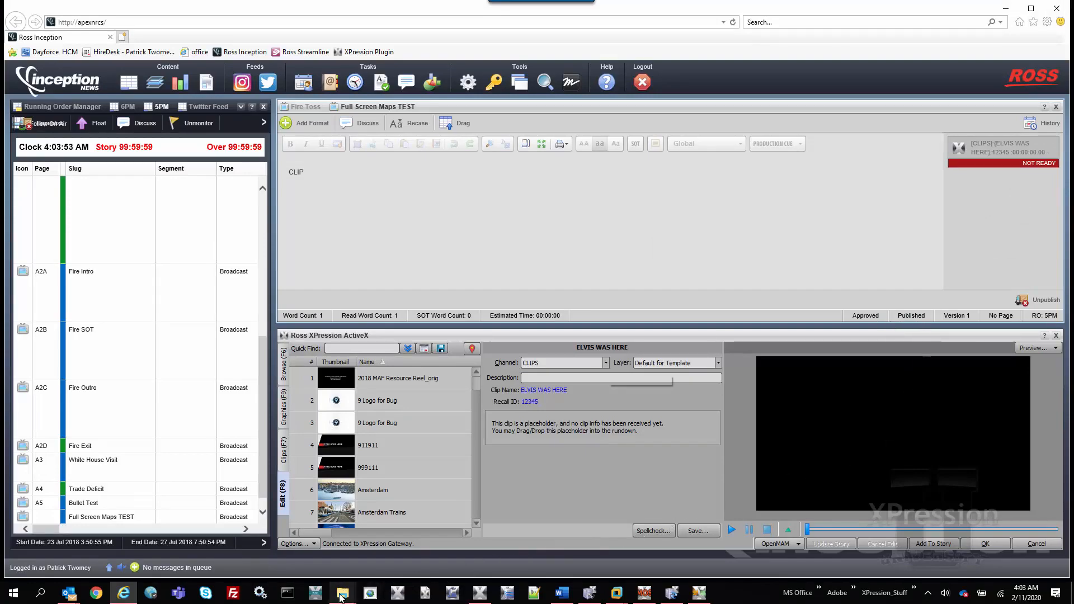
Step: Bring up the File Explorer windows of the Clips Input\News folder and the EXPORTS folder
mouse_move(342, 592)
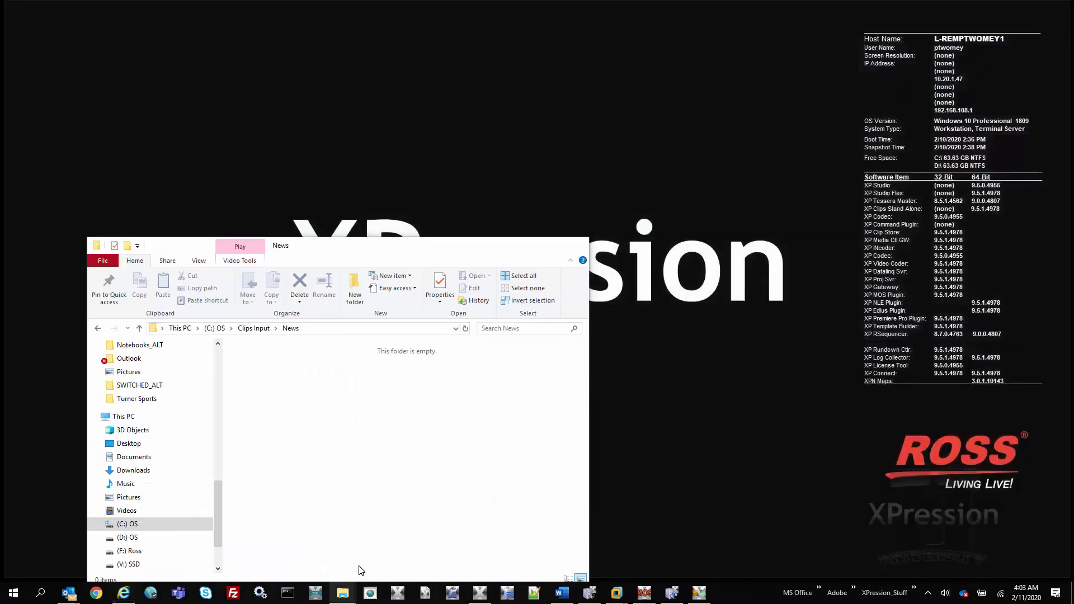
click(359, 572)
mouse_move(343, 592)
click(283, 564)
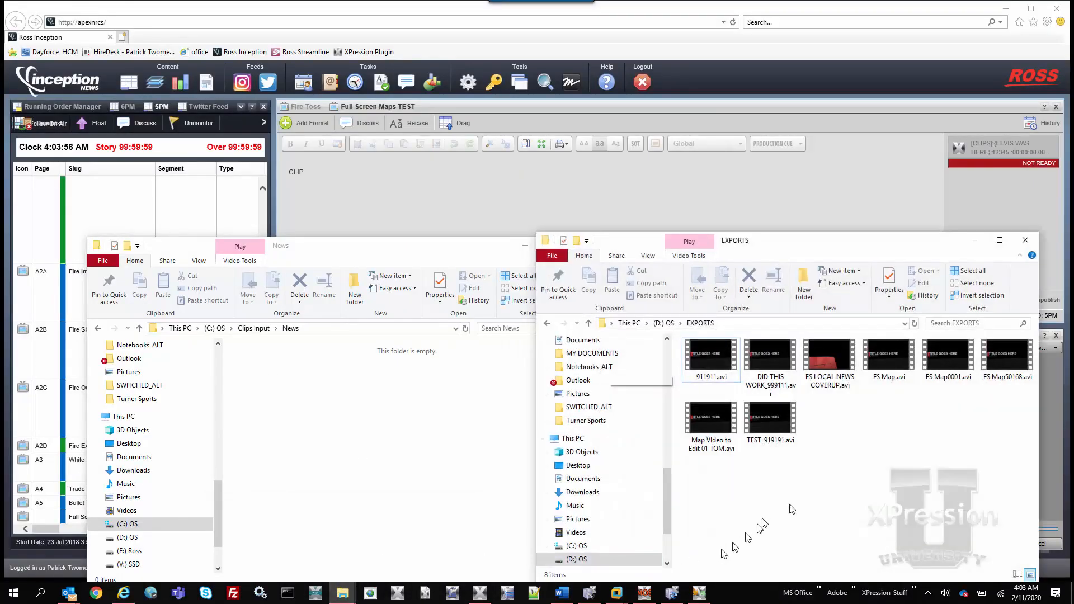
Step: Rename the TEST_919191.avi video in the EXPORTS folder to ELVIS WAS HERE_12345.avi
click(777, 435)
right_click(777, 434)
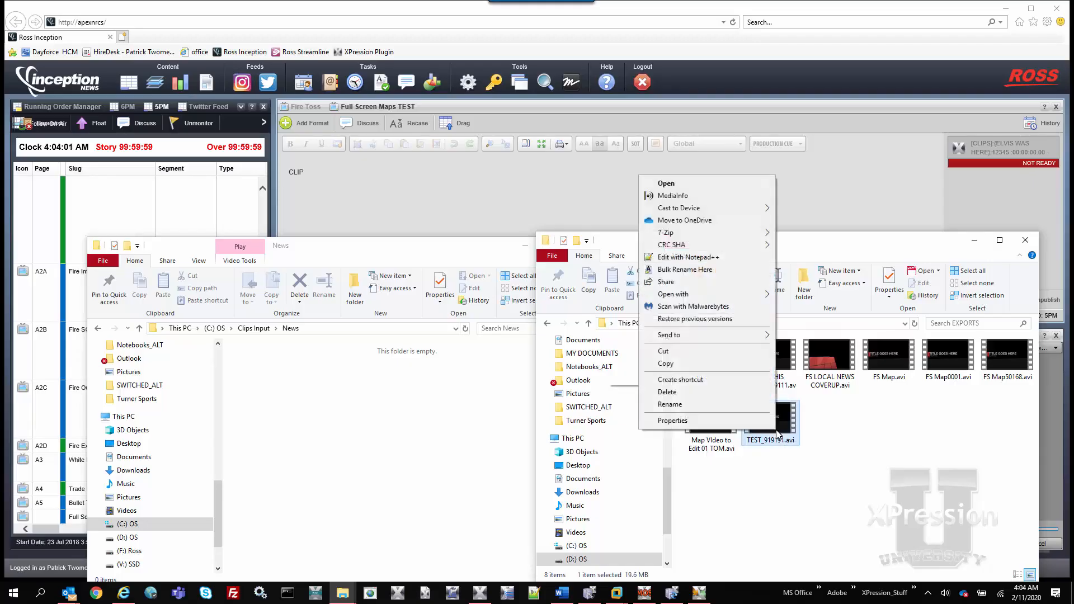
click(717, 404)
text(ELVIS WAS HERE_12345.avi)
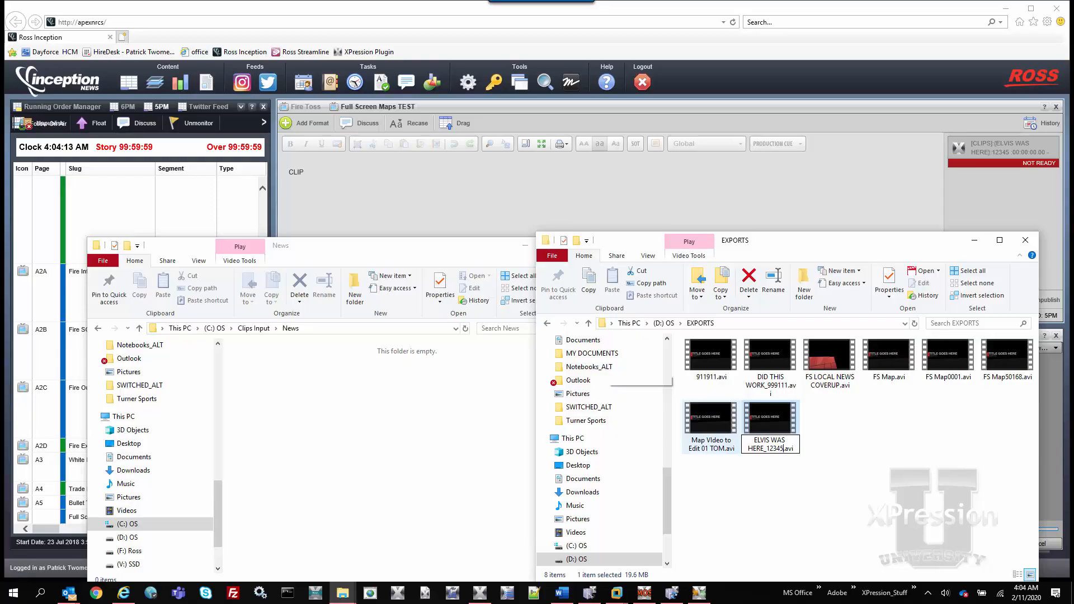
key(Return)
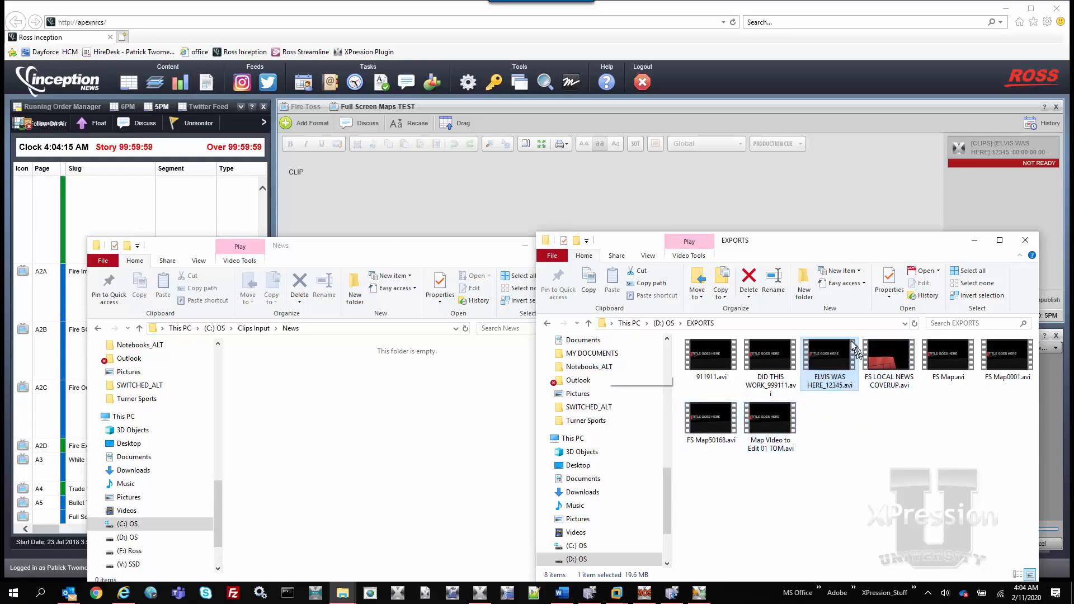
Step: Copy ELVIS WAS HERE_12345.avi into the Clips Input\News watch folder and minimize both folder windows
drag(831, 358, 348, 432)
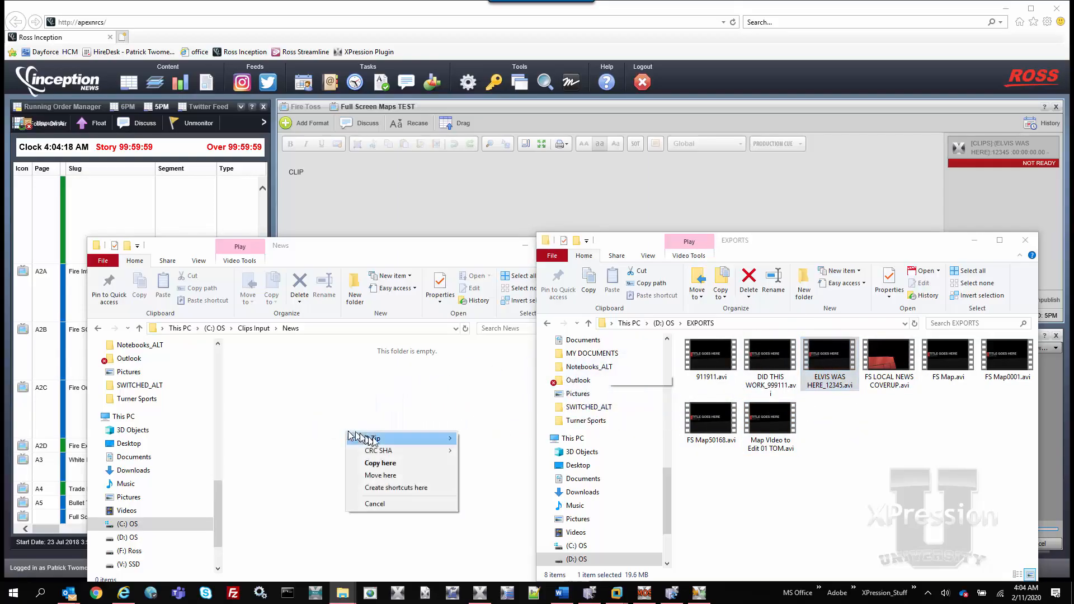
click(395, 463)
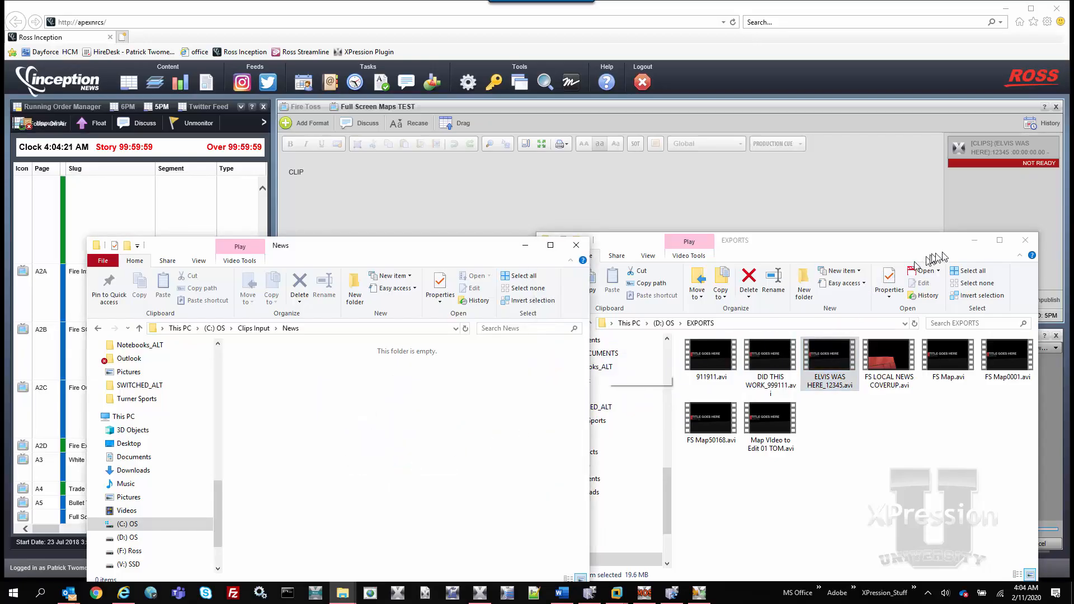
click(975, 240)
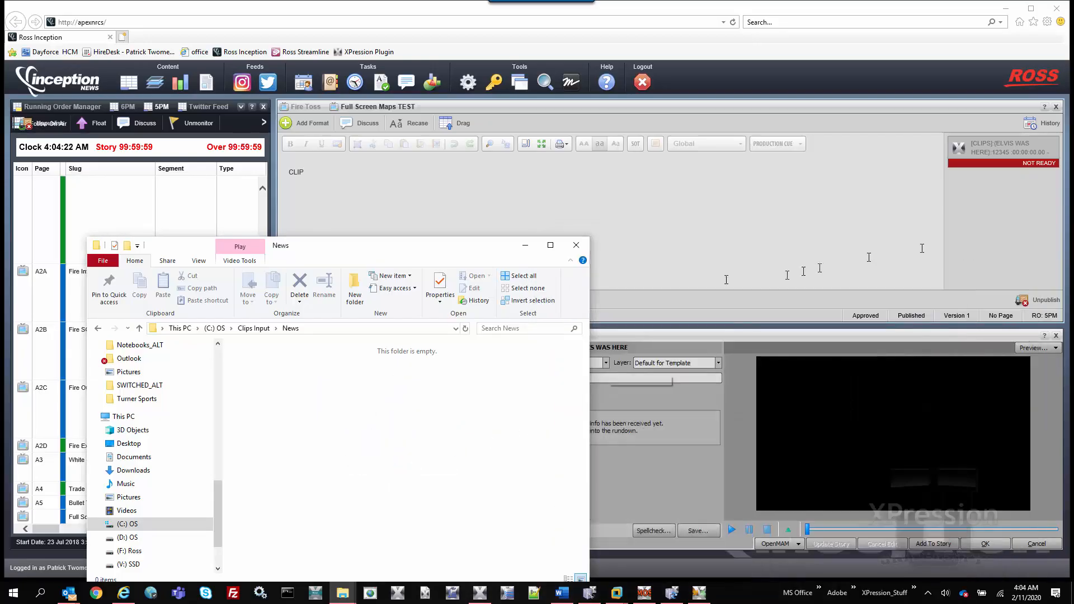
click(525, 245)
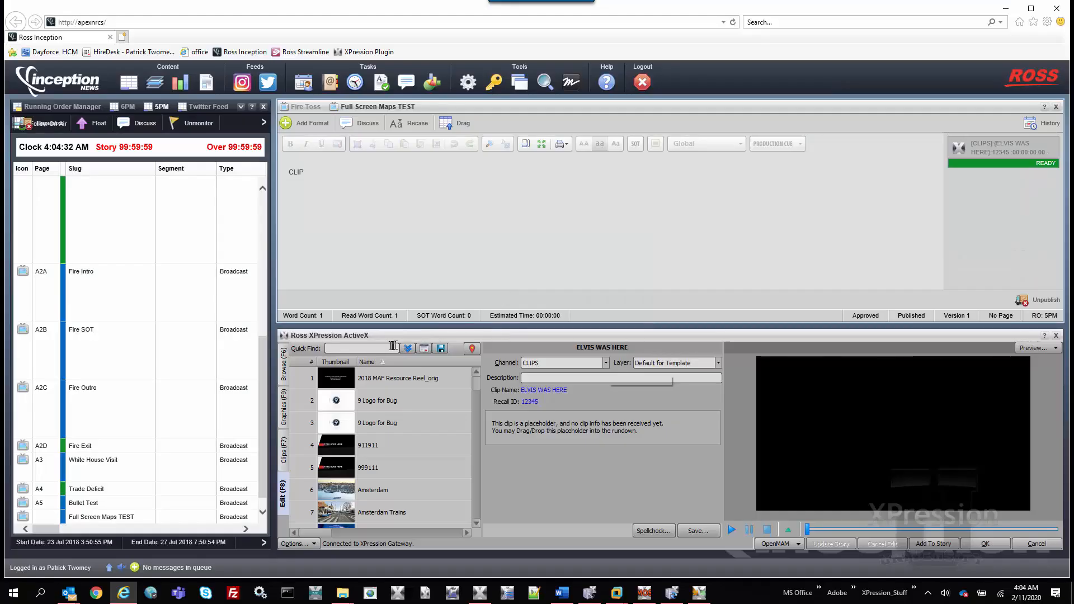
Step: Find the clip with Recall ID 12345 in the XPression plugin, load it and play its preview
click(392, 347)
text(12345)
key(Return)
click(361, 378)
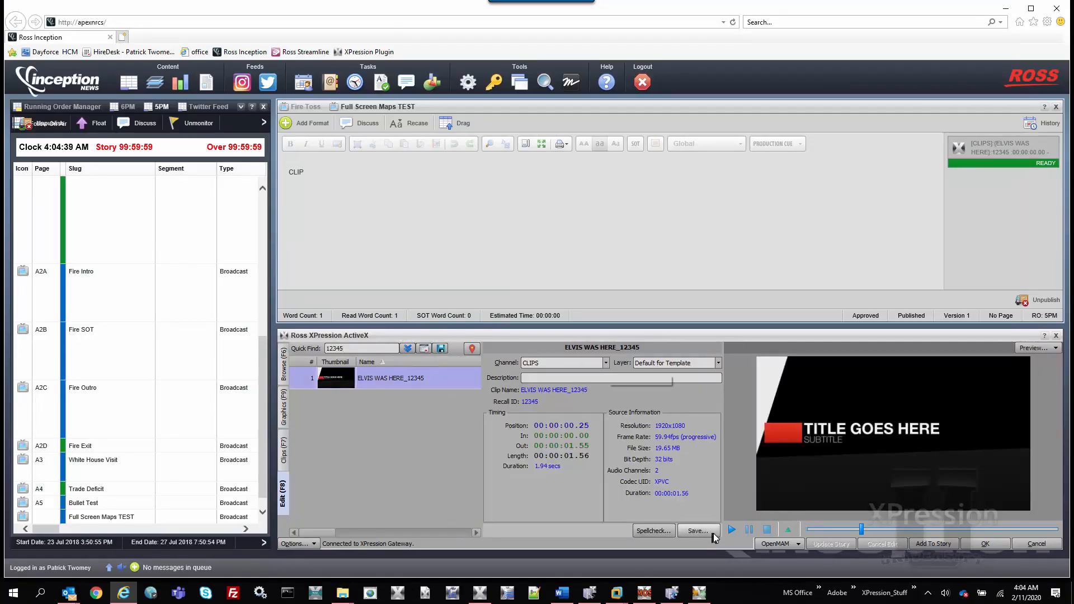
click(731, 530)
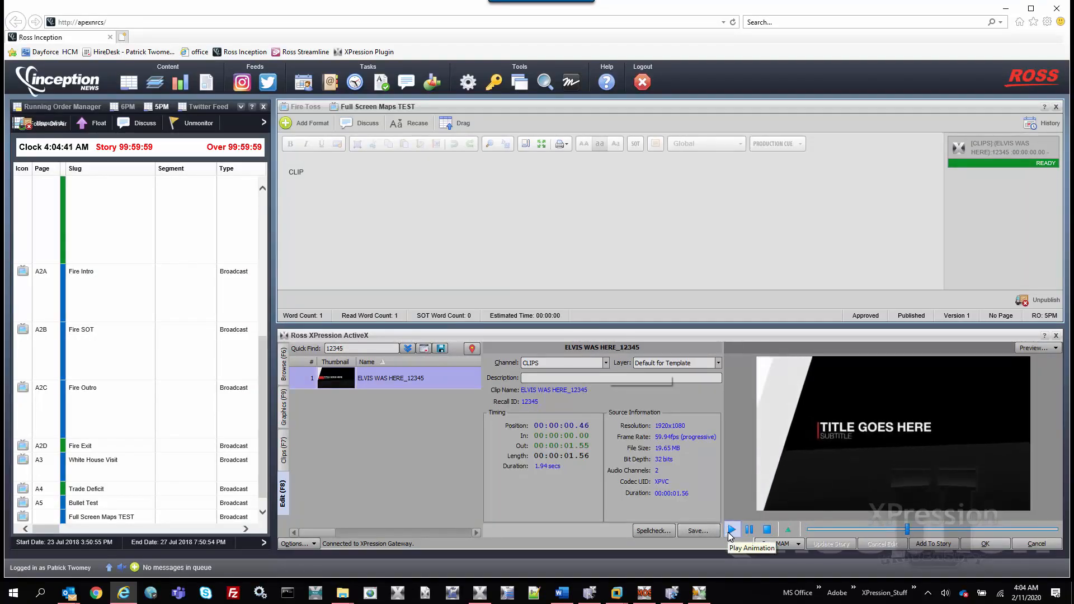